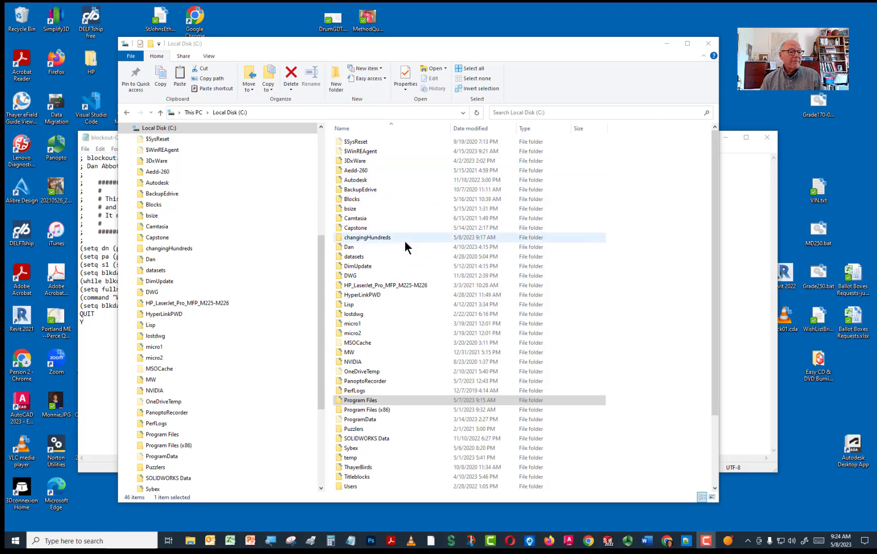
Browse in File Explorer to Program Files > Autodesk > AutoCAD 2023
{"action": "double_click", "coordinate": [384, 402]}
{"action": "double_click", "coordinate": [360, 171]}
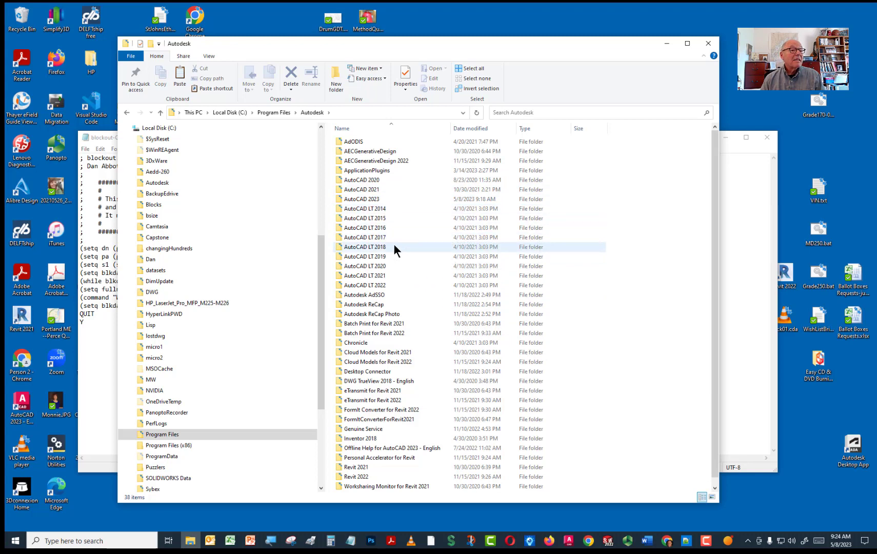
{"action": "left_click", "coordinate": [369, 199]}
{"action": "double_click", "coordinate": [368, 199]}
{"action": "scroll", "coordinate": [398, 246], "scroll_direction": "down", "scroll_amount": 3}
{"action": "scroll", "coordinate": [397, 246], "scroll_direction": "down", "scroll_amount": 10}
{"action": "scroll", "coordinate": [397, 246], "scroll_direction": "down", "scroll_amount": 5}
{"action": "scroll", "coordinate": [398, 246], "scroll_direction": "up", "scroll_amount": 5}
{"action": "scroll", "coordinate": [398, 247], "scroll_direction": "up", "scroll_amount": 6}
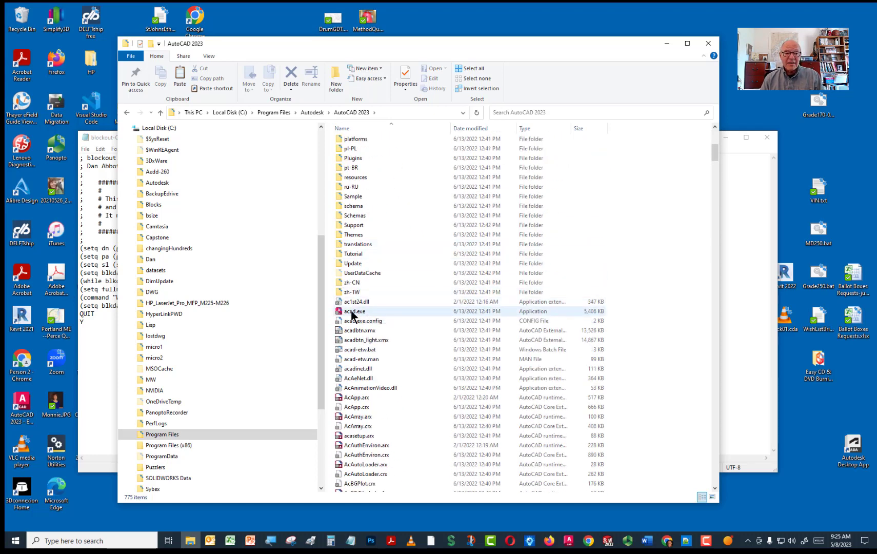
{"action": "scroll", "coordinate": [409, 353], "scroll_direction": "down", "scroll_amount": 6}
{"action": "scroll", "coordinate": [409, 354], "scroll_direction": "down", "scroll_amount": 8}
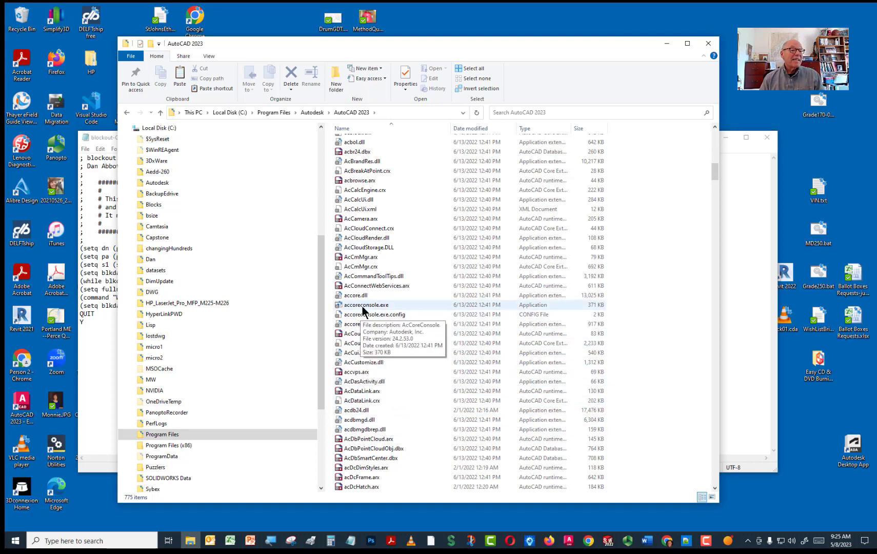
{"action": "mouse_move", "coordinate": [367, 305]}
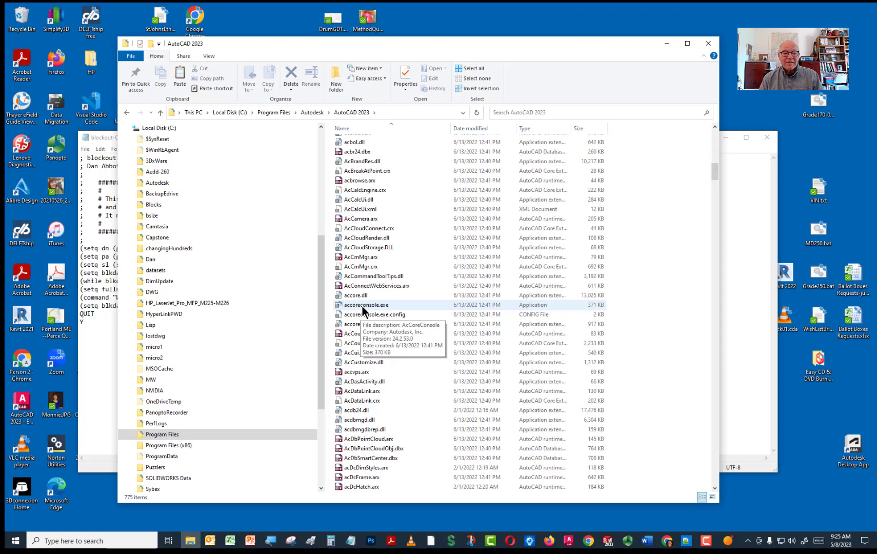
Launch accoreconsole.exe, draw a line from 0,0 to 1,1, then EXIT the console
{"action": "double_click", "coordinate": [362, 306]}
{"action": "type", "text": "L"}
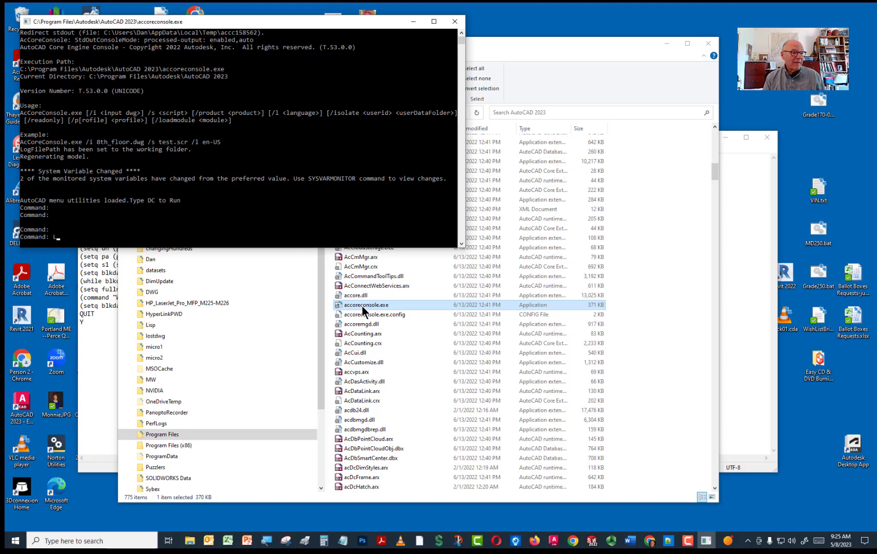
{"action": "type", "text": "IE"}
{"action": "key", "text": "BackSpace"}
{"action": "key", "text": "Return"}
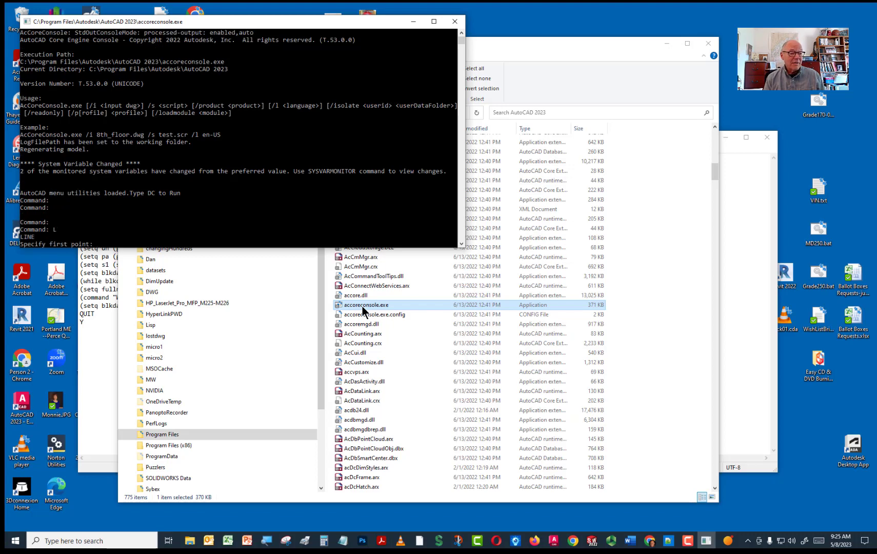
{"action": "type", "text": "0,0"}
{"action": "key", "text": "Return"}
{"action": "type", "text": "1"}
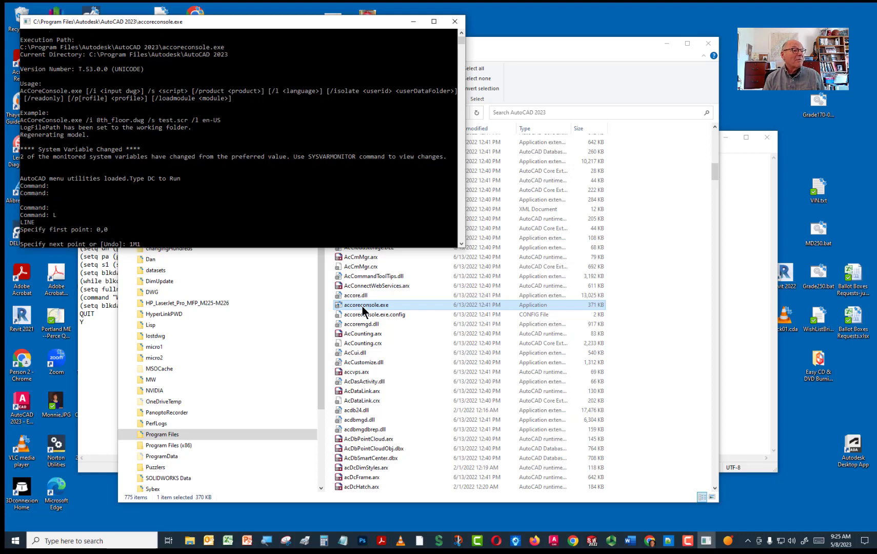
{"action": "type", "text": "0,1,"}
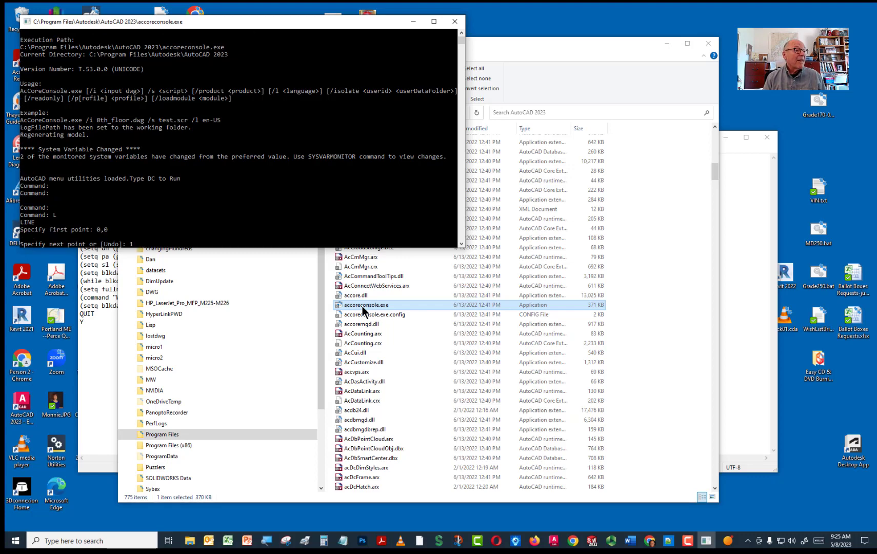
{"action": "type", "text": "1"}
{"action": "key", "text": "Return"}
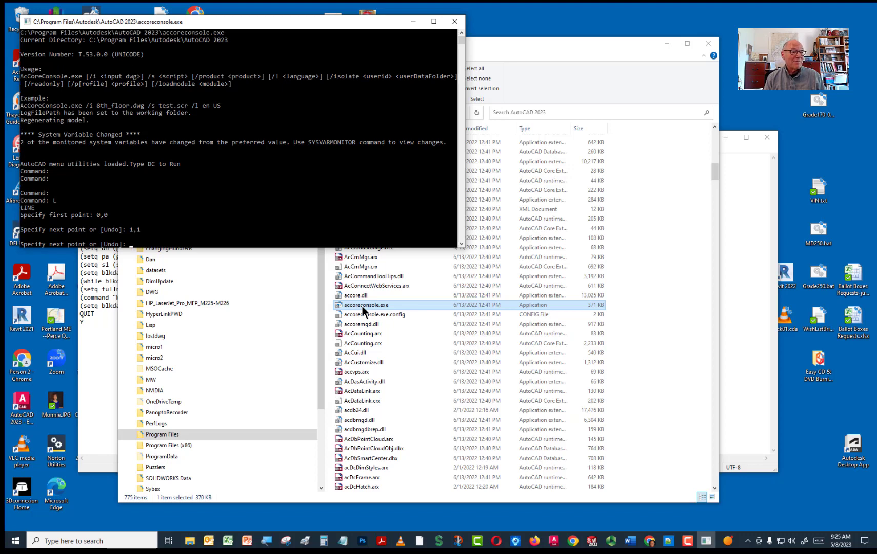
{"action": "key", "text": "Return"}
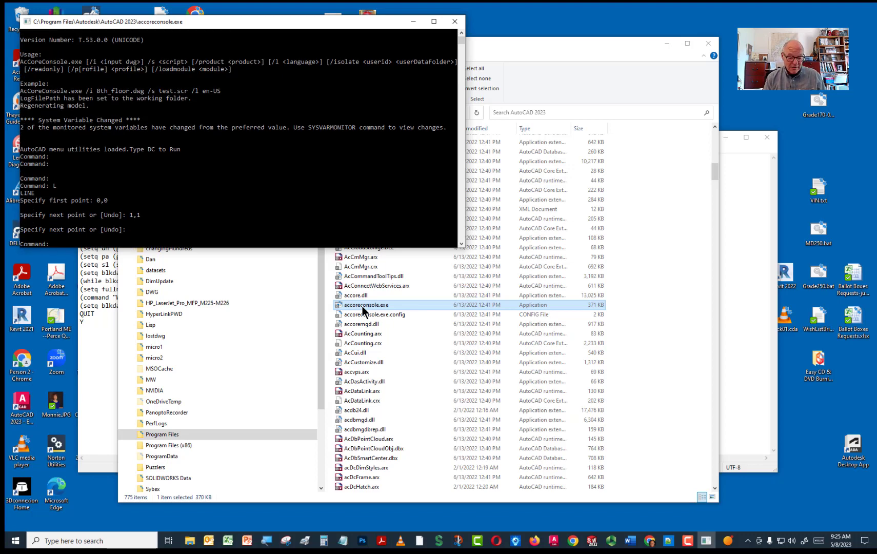
{"action": "type", "text": "EXIT"}
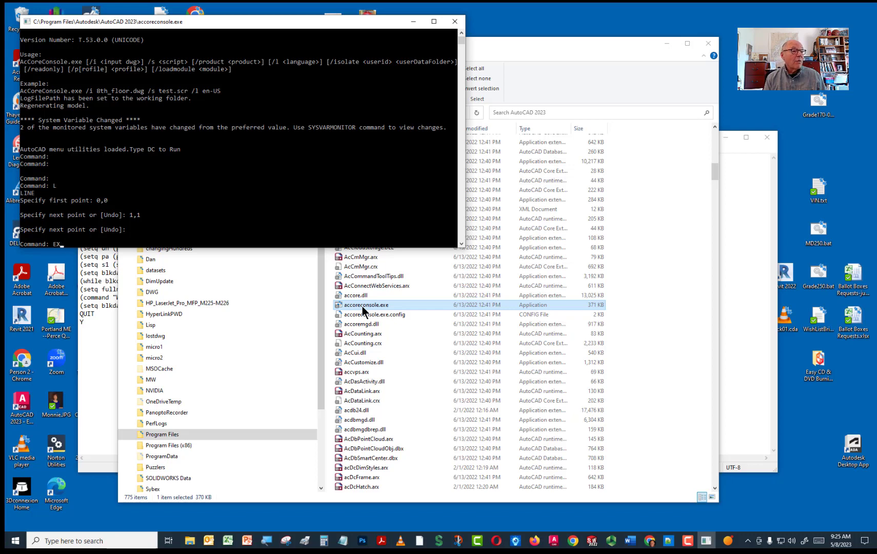
{"action": "key", "text": "Return"}
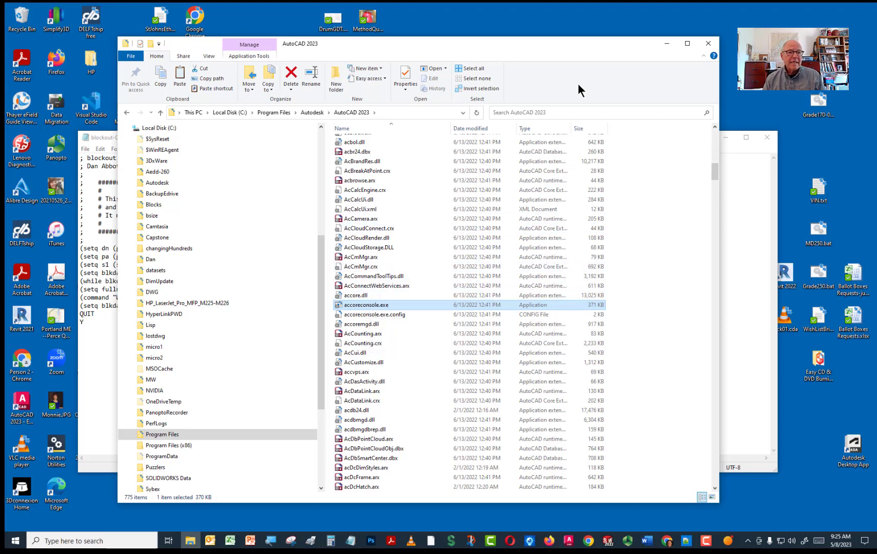
{"action": "left_click_drag", "start_coordinate": [549, 46], "coordinate": [557, 63]}
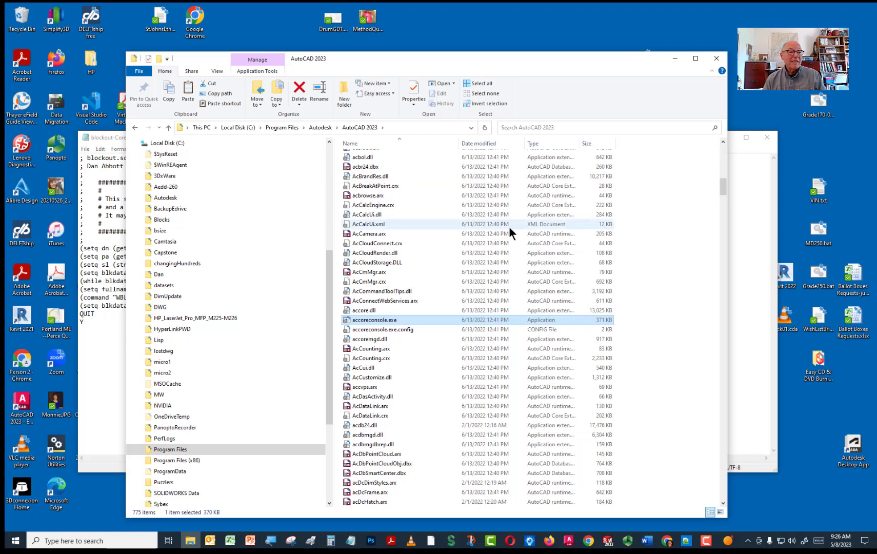
{"action": "scroll", "coordinate": [437, 241], "scroll_direction": "up", "scroll_amount": 10}
{"action": "scroll", "coordinate": [437, 240], "scroll_direction": "up", "scroll_amount": 5}
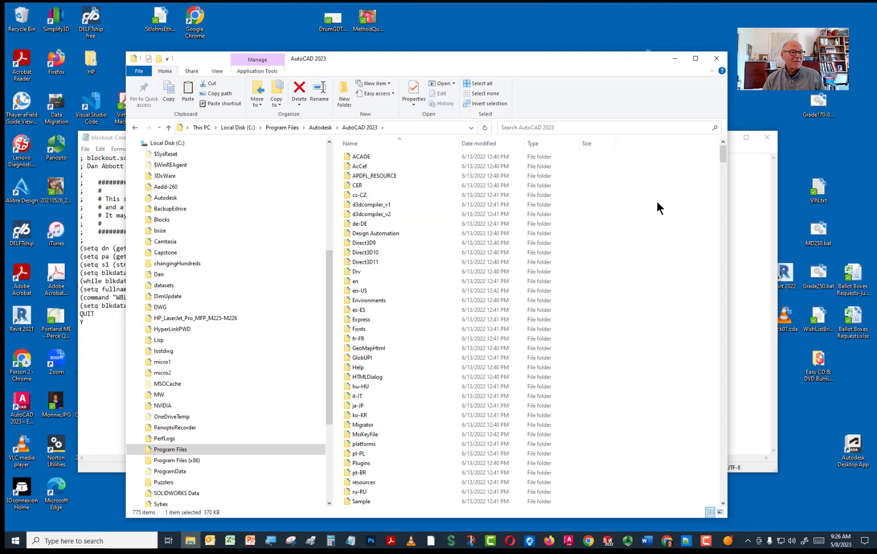
Delete the NewBlocks folder in C:\changingHundreds\DWG and return to changingHundreds
{"action": "mouse_move", "coordinate": [227, 275]}
{"action": "left_click", "coordinate": [238, 127]}
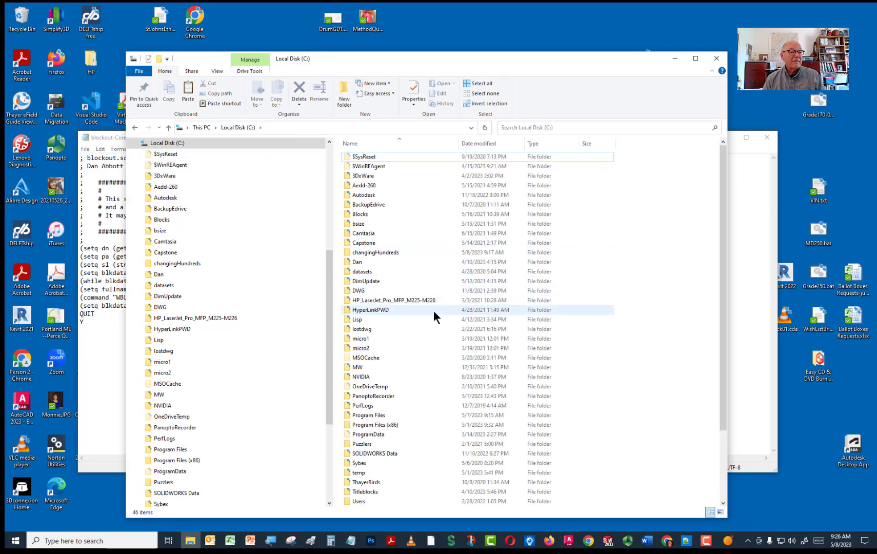
{"action": "double_click", "coordinate": [367, 250]}
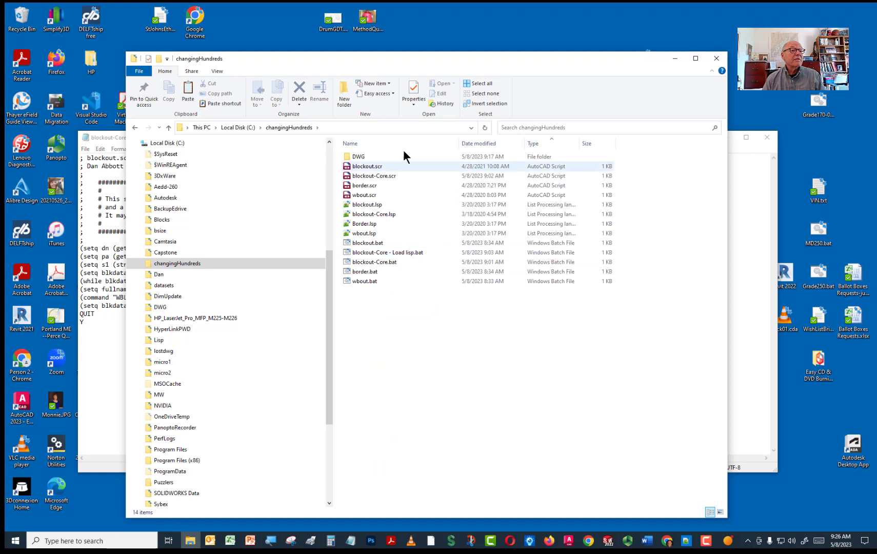
{"action": "left_click", "coordinate": [358, 160]}
{"action": "double_click", "coordinate": [358, 160]}
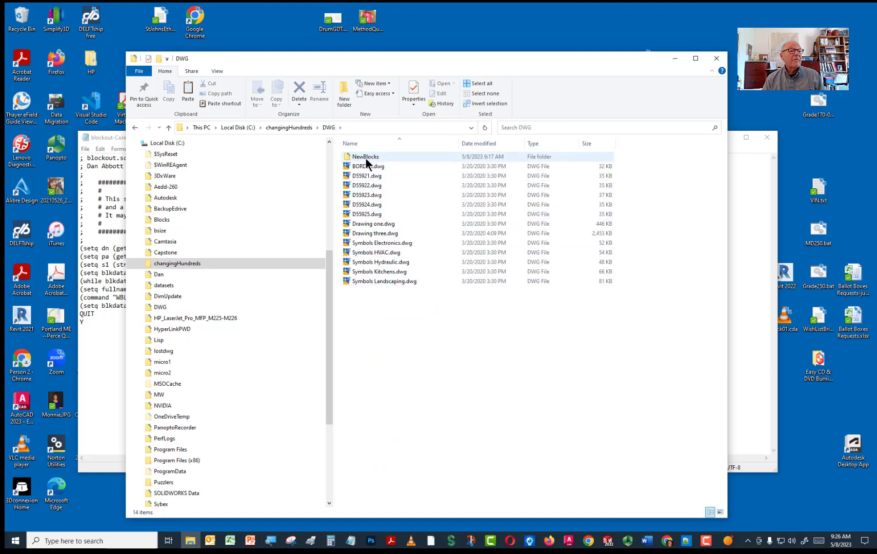
{"action": "left_click", "coordinate": [359, 159]}
{"action": "key", "text": "Delete"}
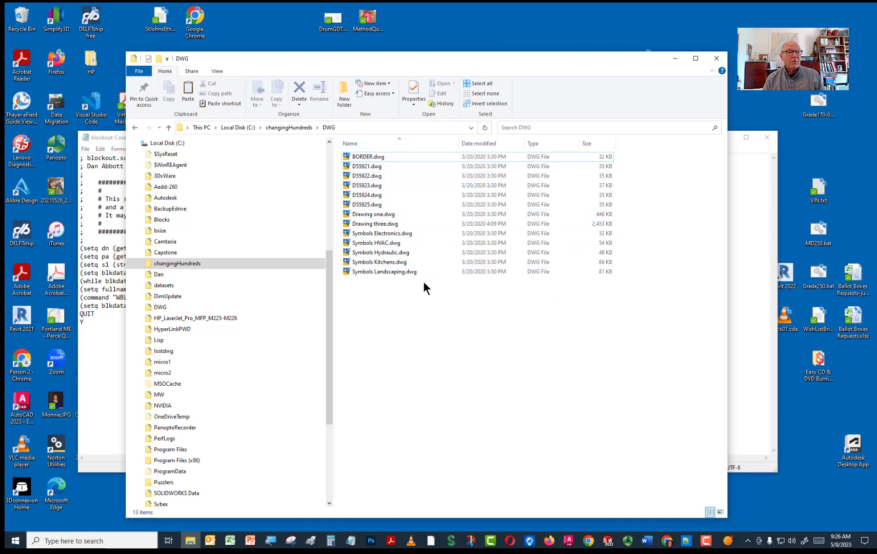
{"action": "key", "text": "alt+Up"}
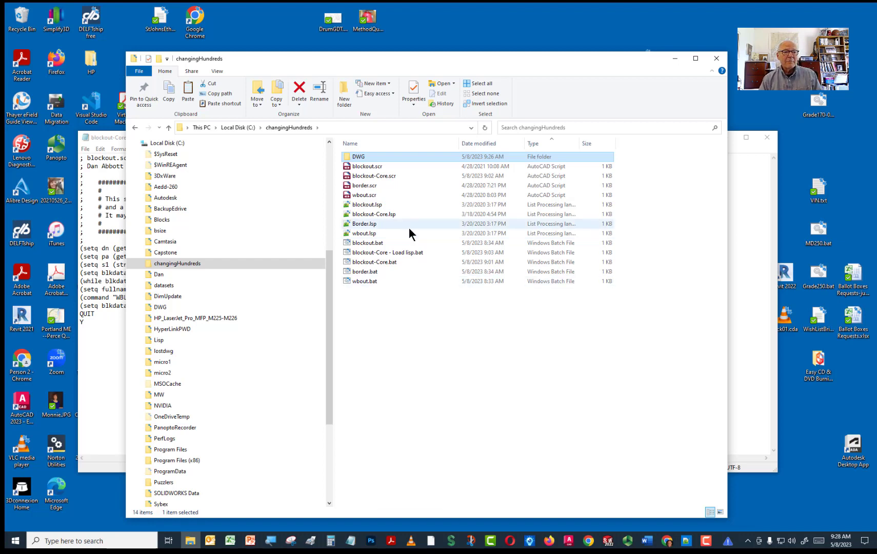
Run blockout.bat from the changingHundreds folder, then close its command window
{"action": "double_click", "coordinate": [359, 157]}
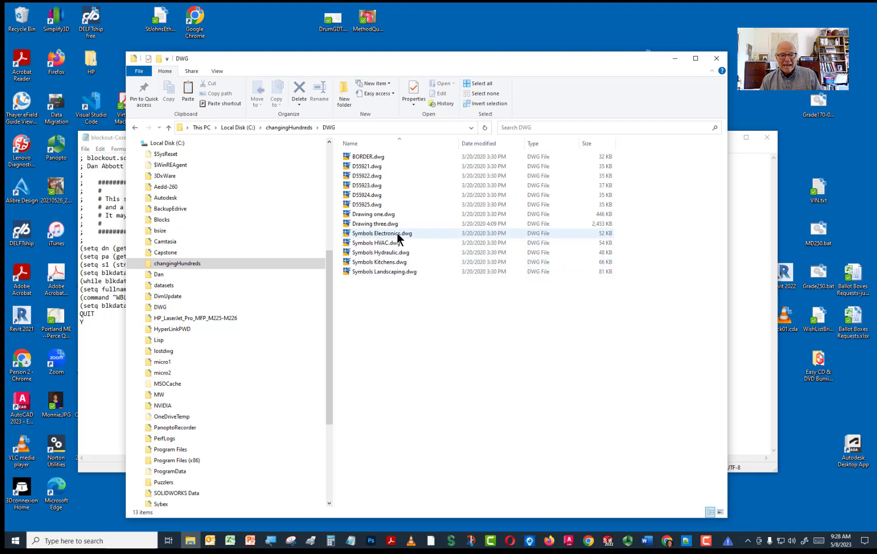
{"action": "mouse_move", "coordinate": [381, 233]}
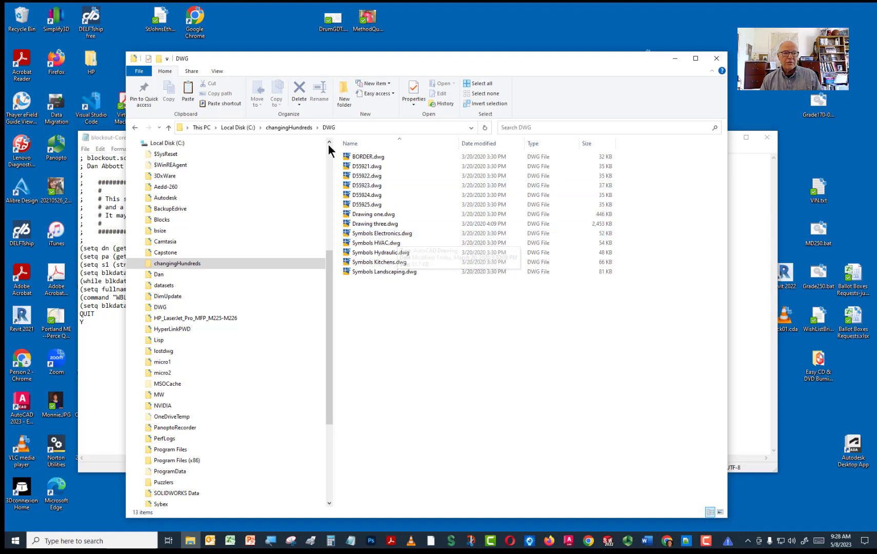
{"action": "left_click", "coordinate": [302, 128]}
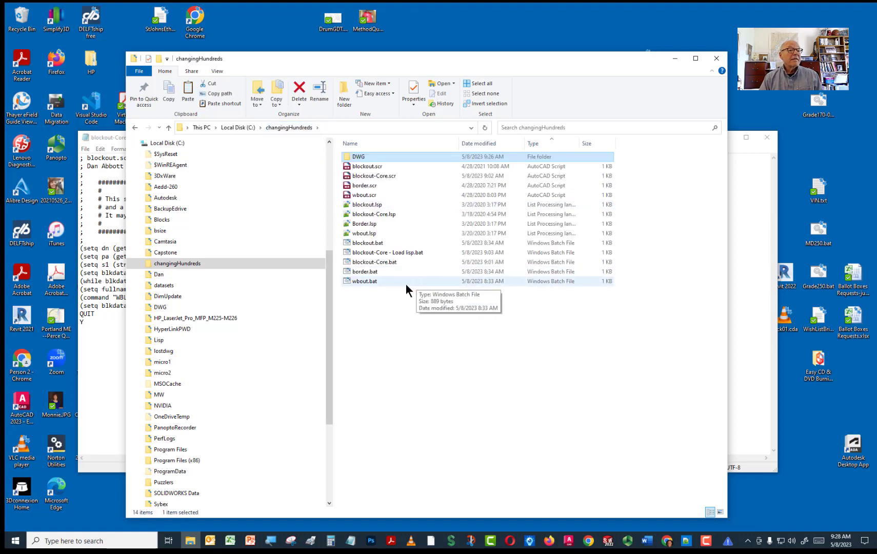
{"action": "right_click", "coordinate": [368, 242]}
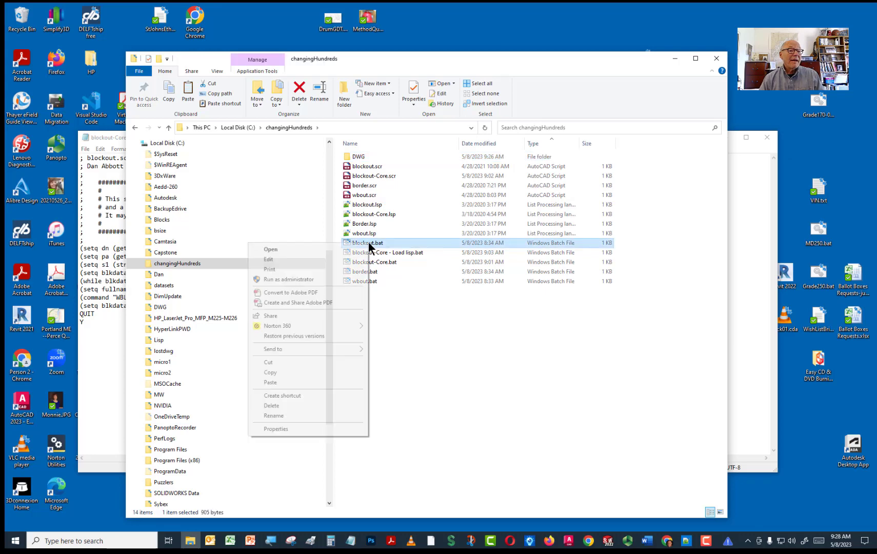
{"action": "left_click", "coordinate": [270, 250]}
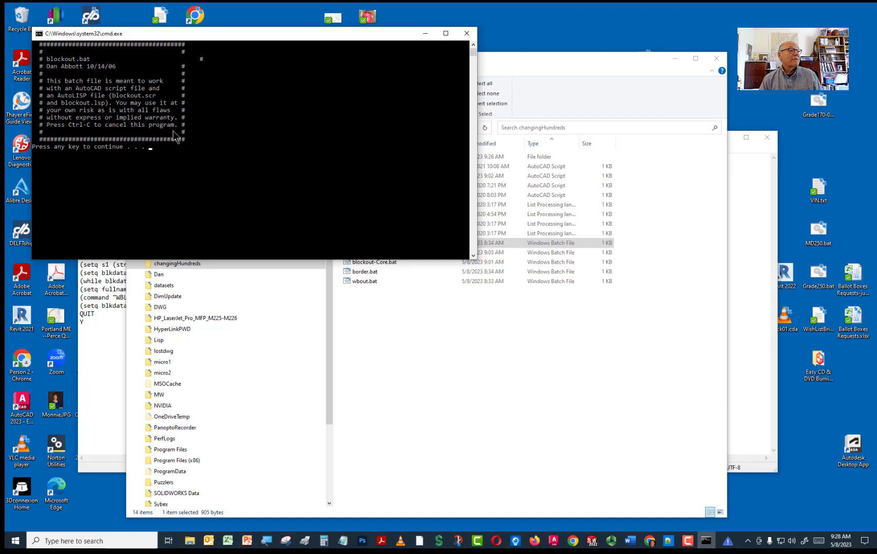
{"action": "left_click", "coordinate": [466, 33]}
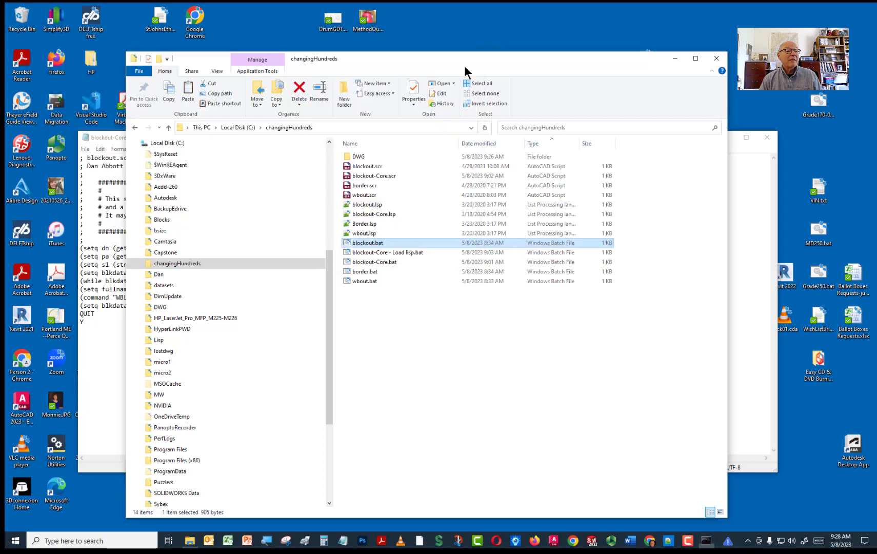
Open blockout.bat in Notepad for editing and move the window into view
{"action": "right_click", "coordinate": [363, 244]}
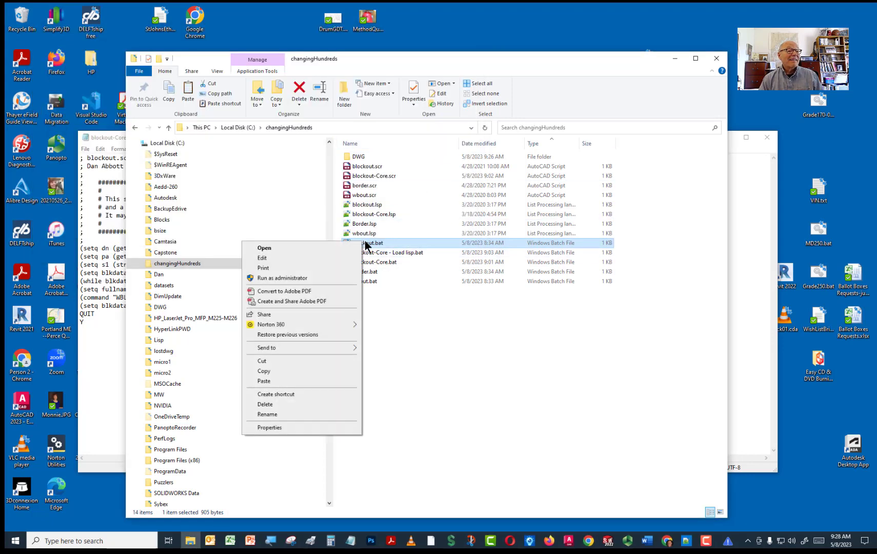
{"action": "left_click", "coordinate": [266, 258]}
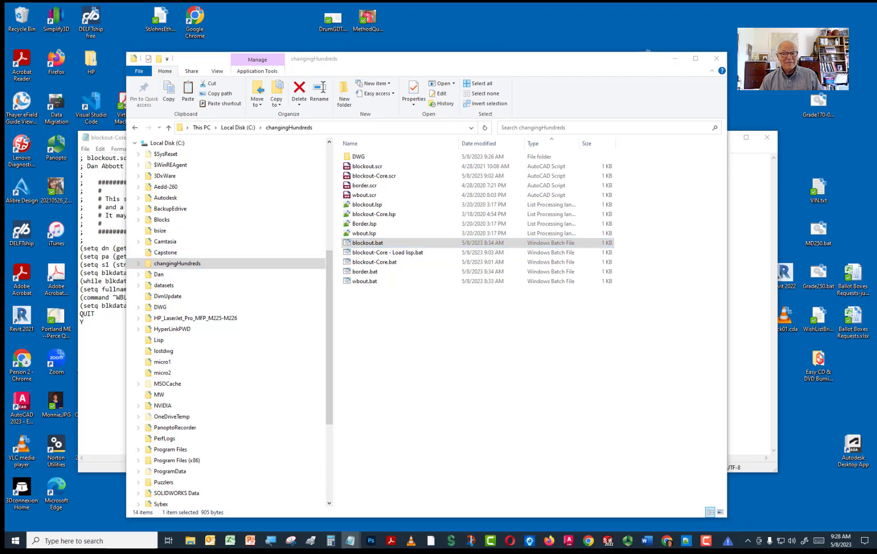
{"action": "left_click_drag", "start_coordinate": [809, 140], "coordinate": [316, 127]}
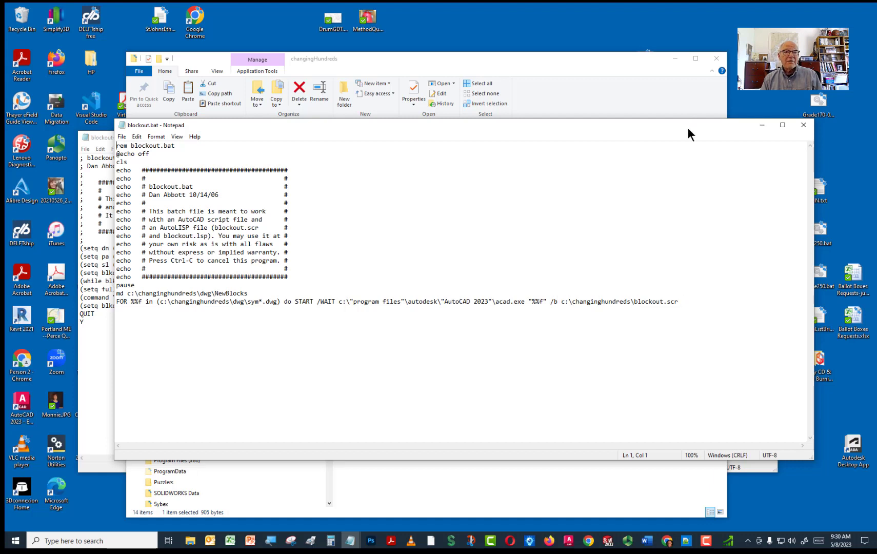
{"action": "left_click_drag", "start_coordinate": [669, 123], "coordinate": [677, 283]}
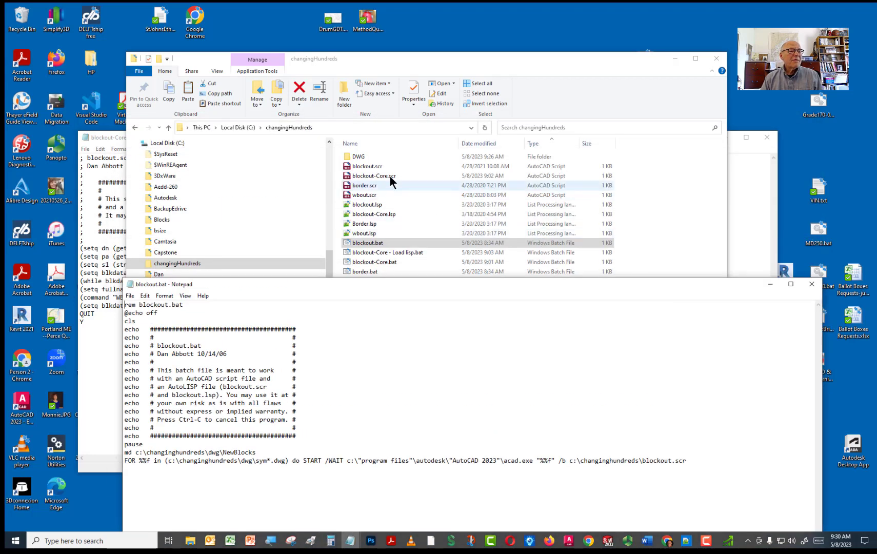
Open blockout.scr in Notepad and position its window beside the file list
{"action": "left_click", "coordinate": [363, 167]}
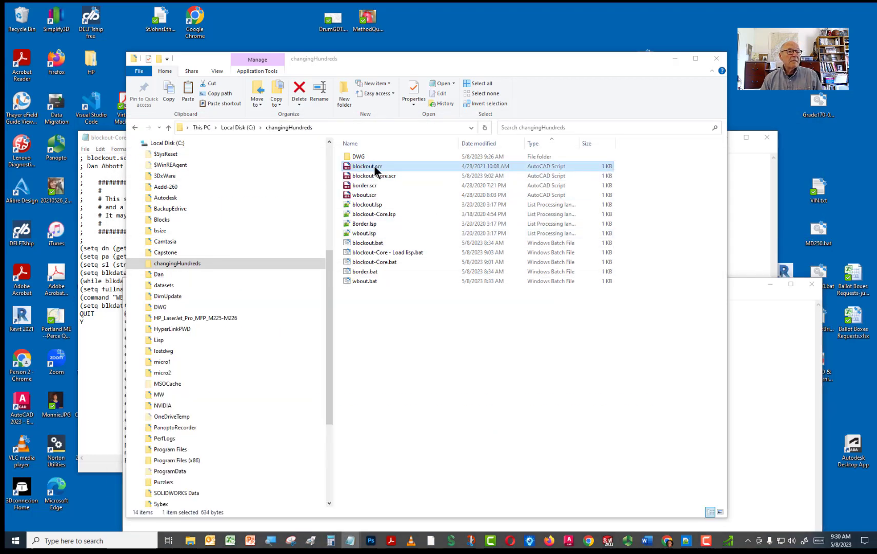
{"action": "left_click_drag", "start_coordinate": [874, 283], "coordinate": [260, 140]}
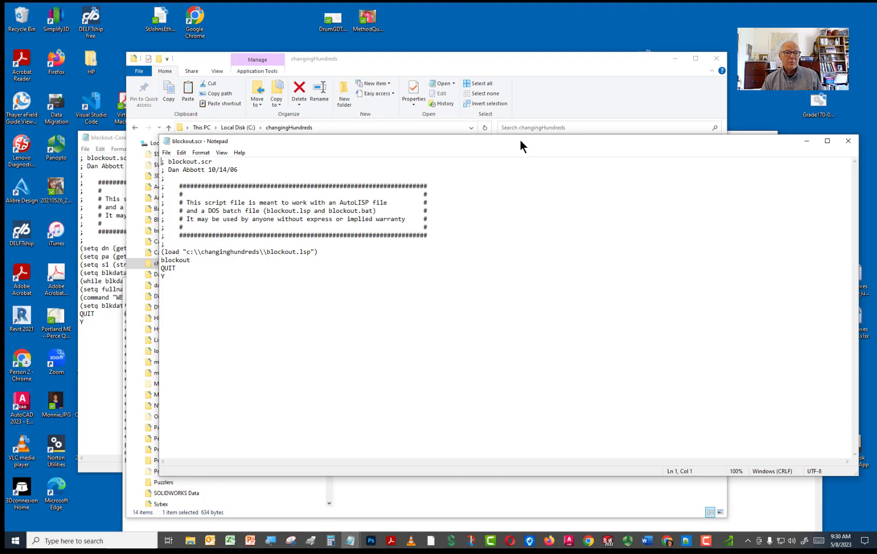
{"action": "left_click_drag", "start_coordinate": [521, 140], "coordinate": [471, 243]}
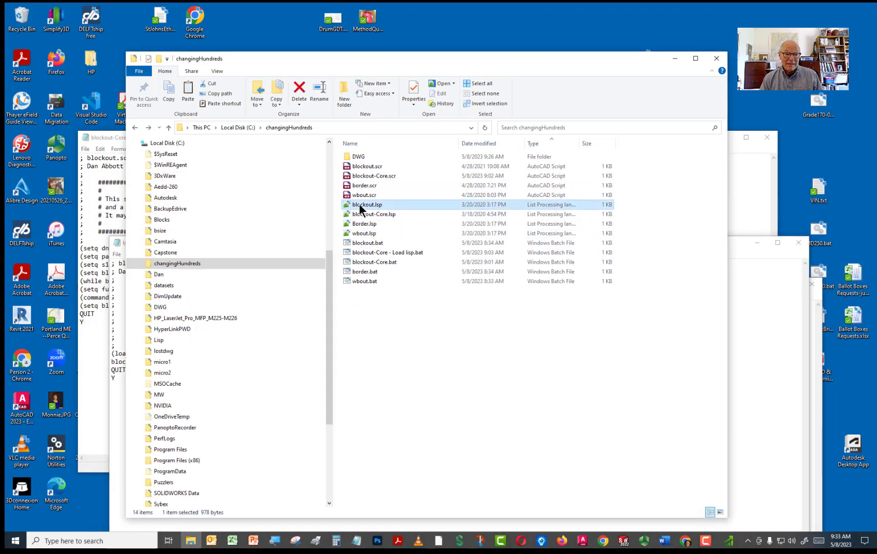
Review blockout.lsp in Notepad++, minimize it, and run blockout.bat
{"action": "double_click", "coordinate": [359, 206]}
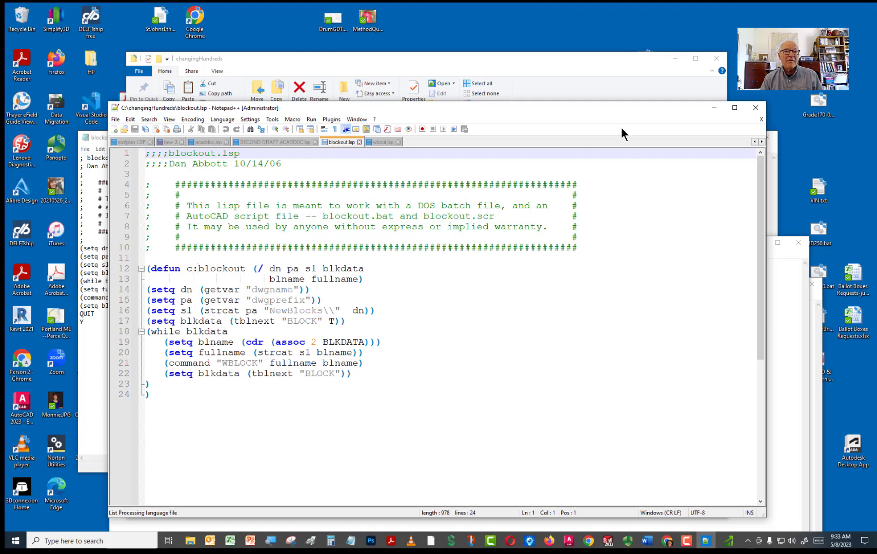
{"action": "left_click", "coordinate": [715, 108]}
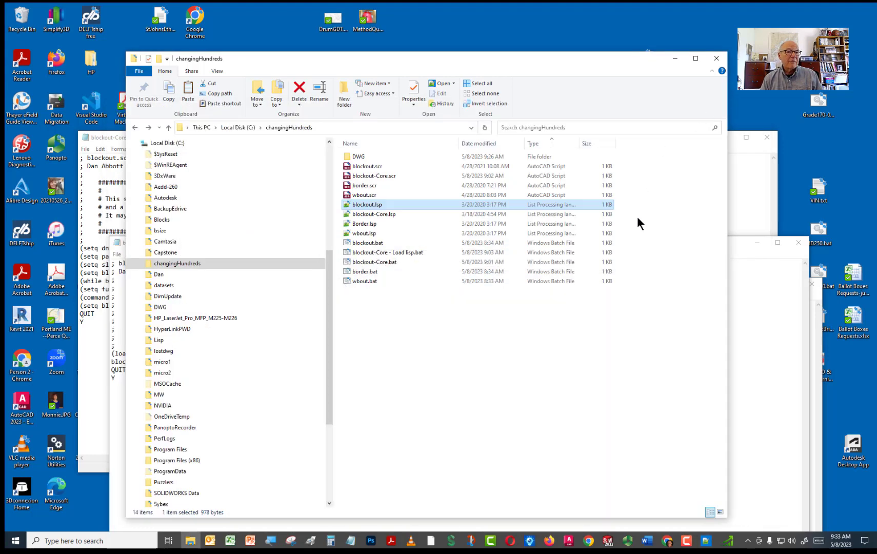
{"action": "left_click", "coordinate": [411, 301]}
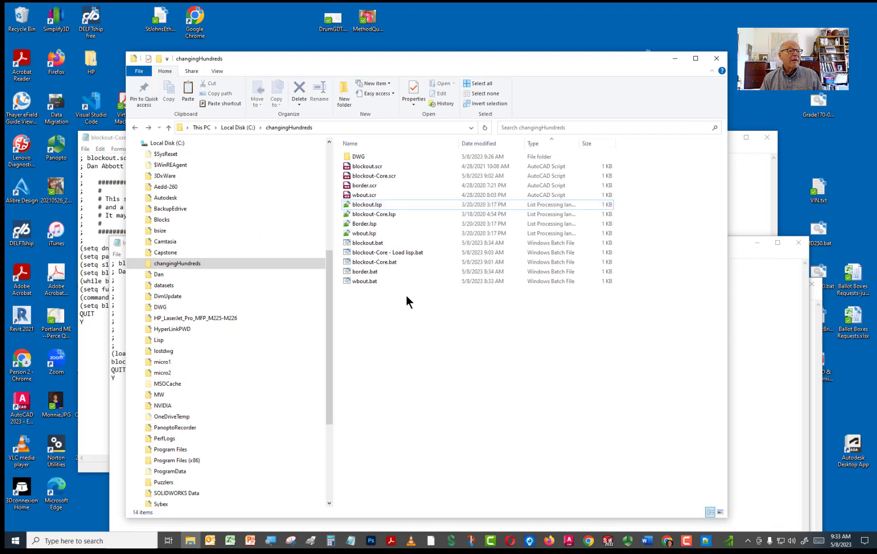
{"action": "double_click", "coordinate": [356, 243]}
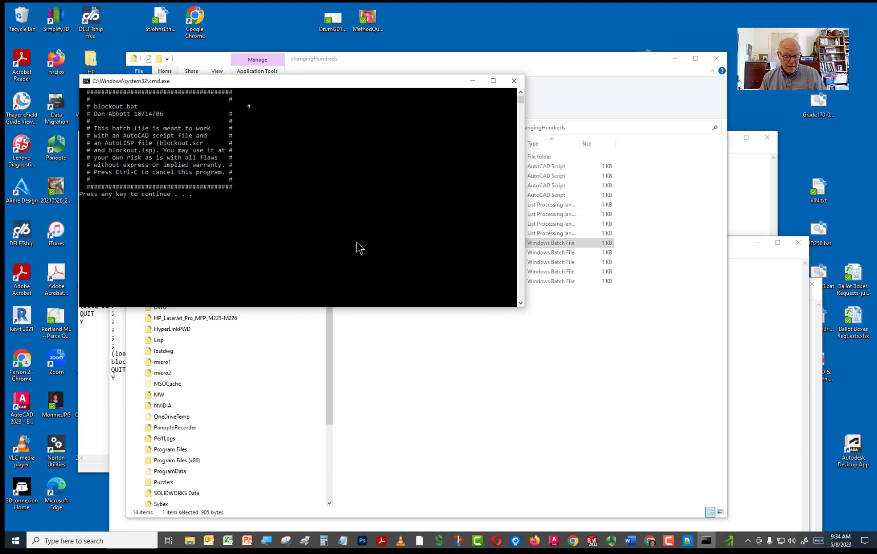
Continue past the batch pause so AutoCAD 2023 opens Symbols Kitchens.dwg
{"action": "key", "text": "Return"}
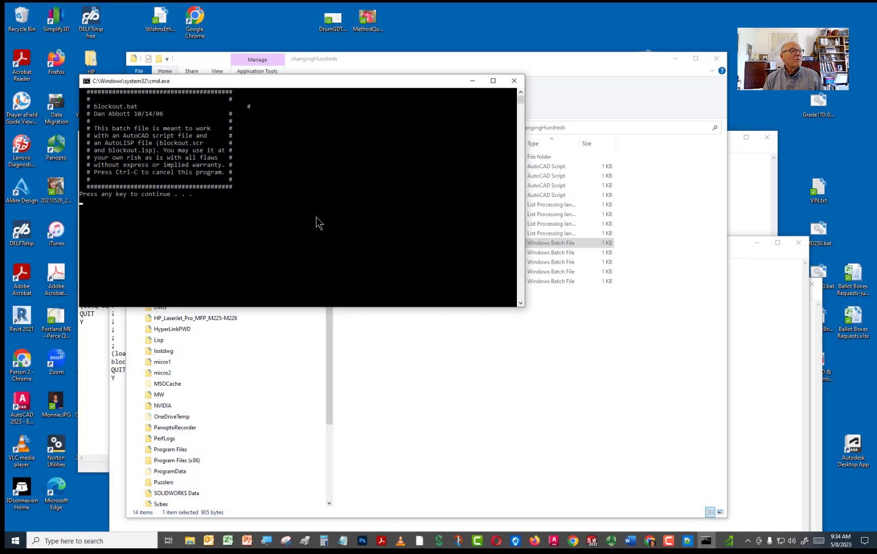
{"action": "key", "text": "space"}
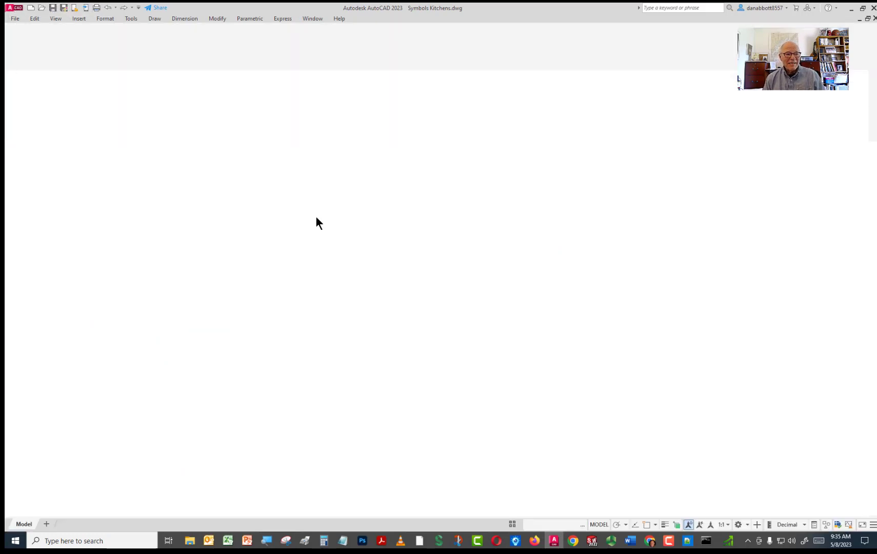
Let the batch process the Symbols drawings, then dismiss the finished console
{"action": "key", "text": "Return"}
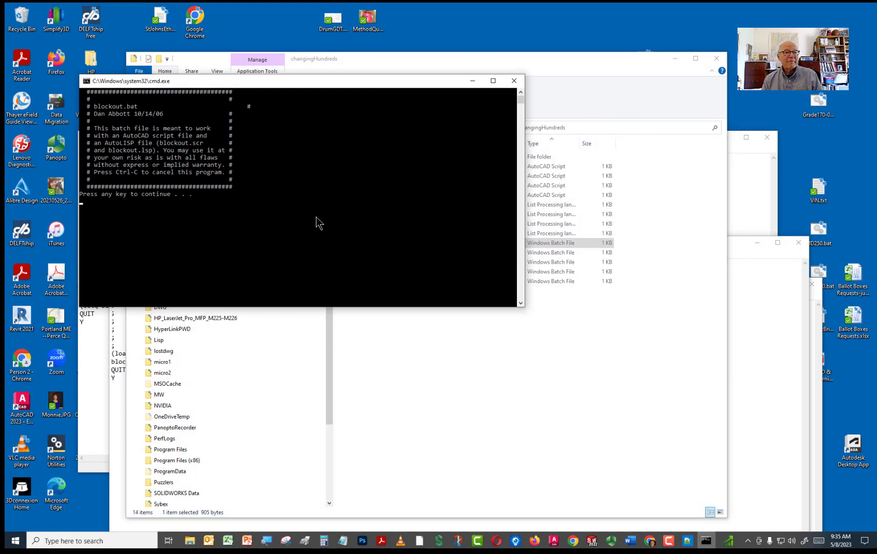
{"action": "key", "text": "Return"}
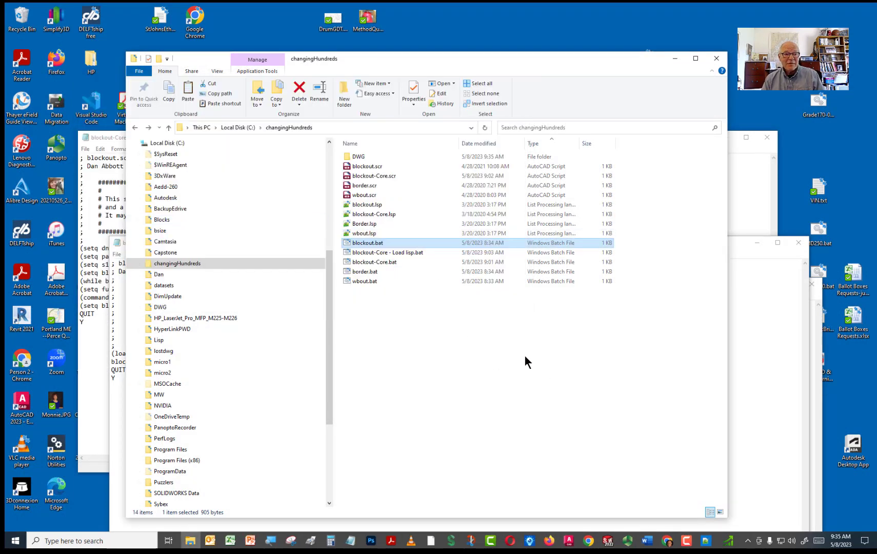
Open DWG > NewBlocks to check the 101 exported block drawings
{"action": "double_click", "coordinate": [363, 162]}
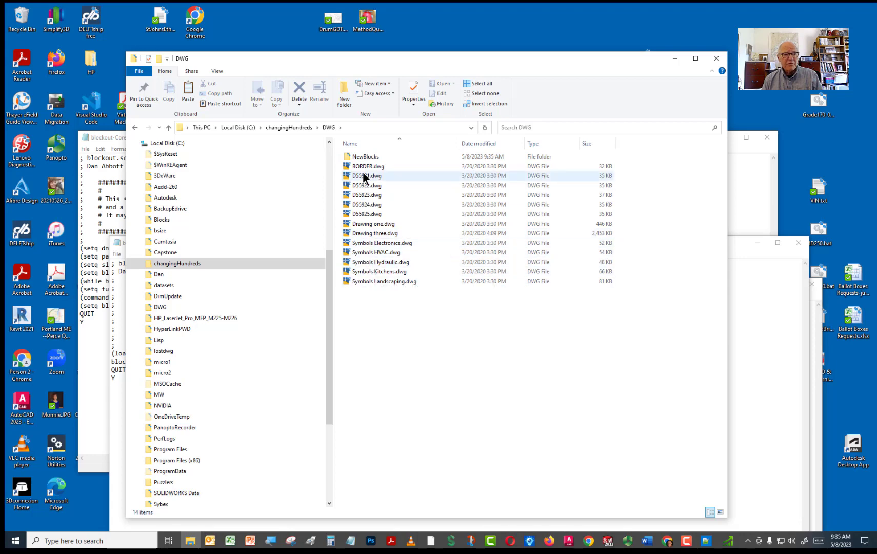
{"action": "double_click", "coordinate": [363, 158]}
{"action": "scroll", "coordinate": [460, 218], "scroll_direction": "down", "scroll_amount": 10}
{"action": "scroll", "coordinate": [461, 216], "scroll_direction": "up", "scroll_amount": 12}
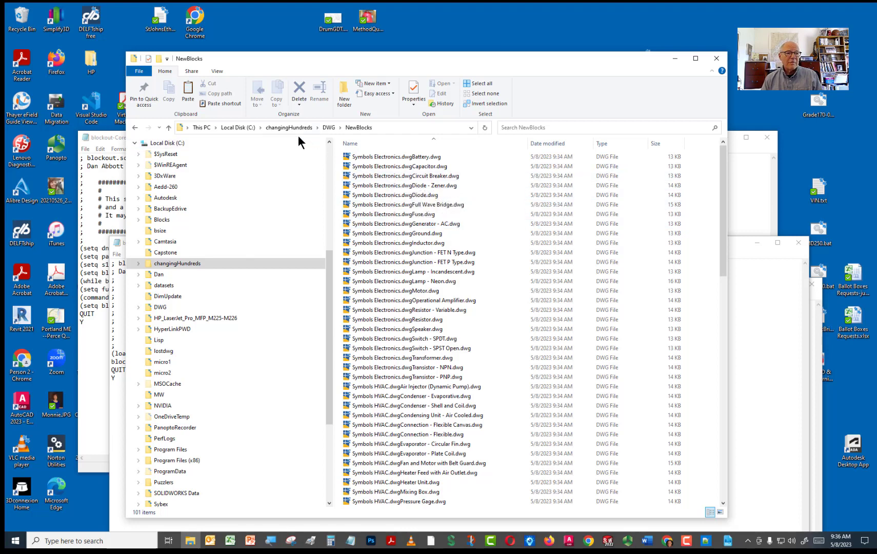
Remove the NewBlocks folder from DWG, then return to the changingHundreds folder
{"action": "left_click", "coordinate": [328, 126]}
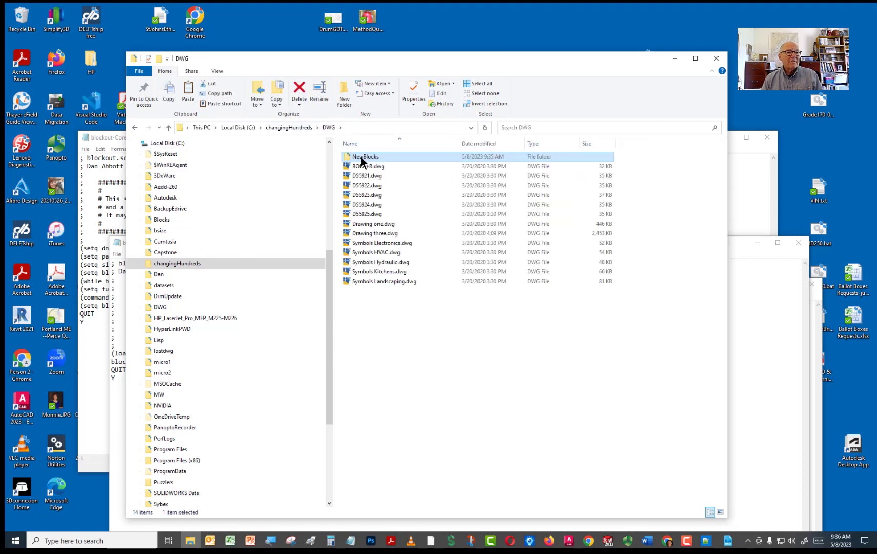
{"action": "left_click", "coordinate": [361, 157]}
{"action": "key", "text": "Escape"}
{"action": "right_click", "coordinate": [369, 157]}
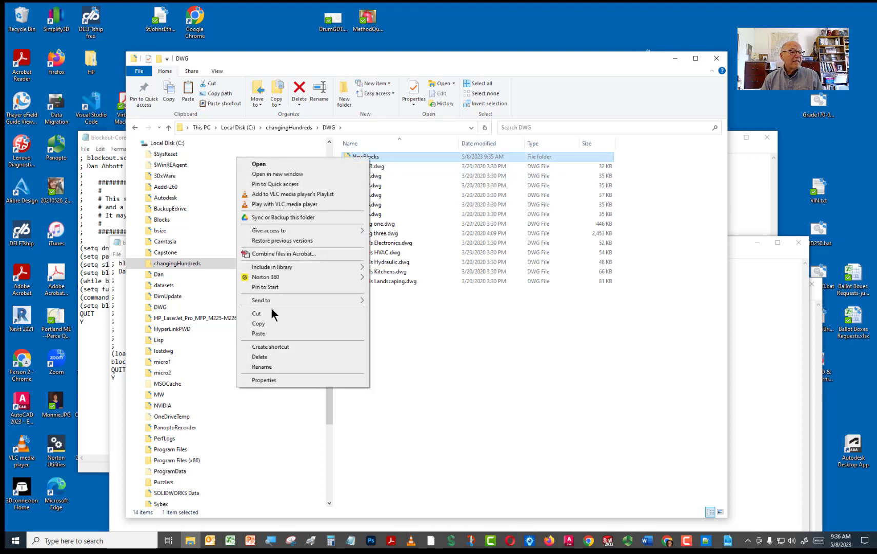
{"action": "left_click", "coordinate": [263, 357]}
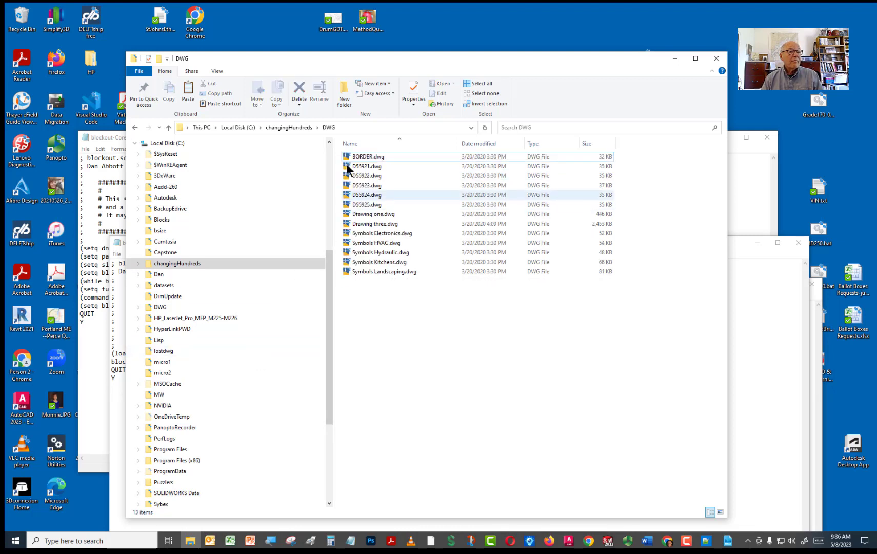
{"action": "left_click", "coordinate": [291, 128]}
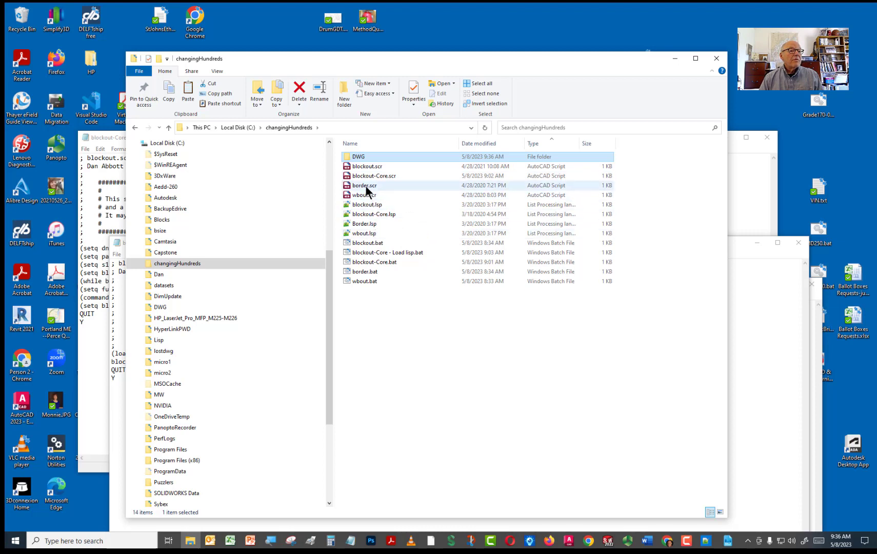
Close the console an accidental run of blockout-Core.bat opened, then open the file in Notepad
{"action": "right_click", "coordinate": [367, 263]}
{"action": "left_click", "coordinate": [278, 272]}
{"action": "left_click", "coordinate": [502, 68]}
{"action": "right_click", "coordinate": [371, 267]}
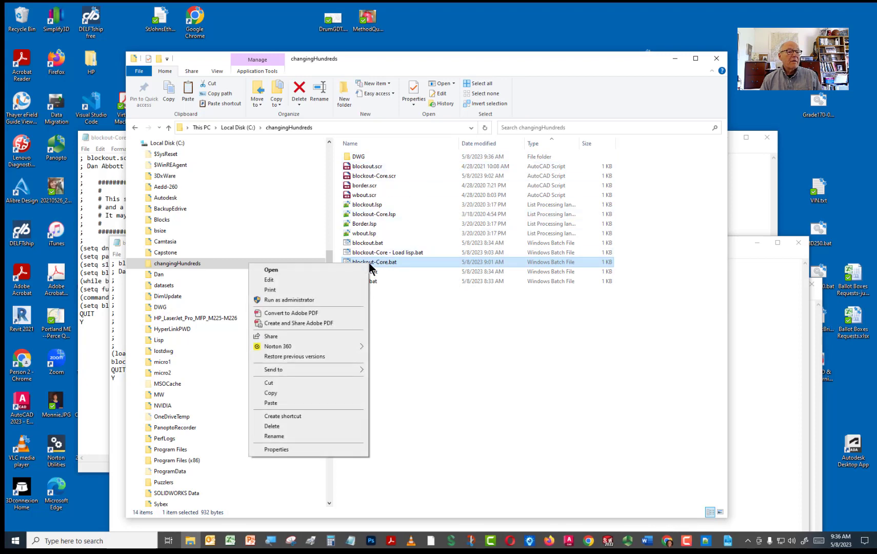
{"action": "left_click", "coordinate": [294, 280]}
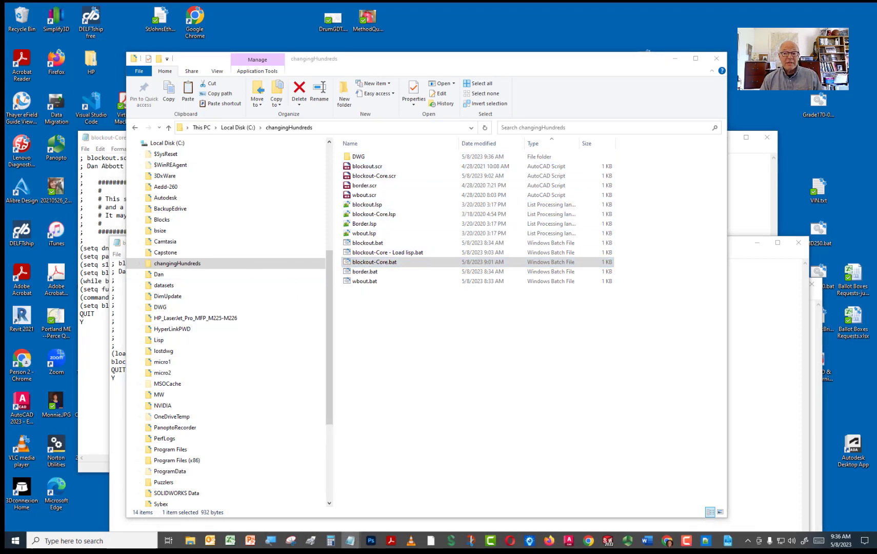
Review blockout-Core.bat's accoreconsole FOR loop, minimize it, and open blockout-Core.scr
{"action": "left_click_drag", "start_coordinate": [876, 172], "coordinate": [285, 135]}
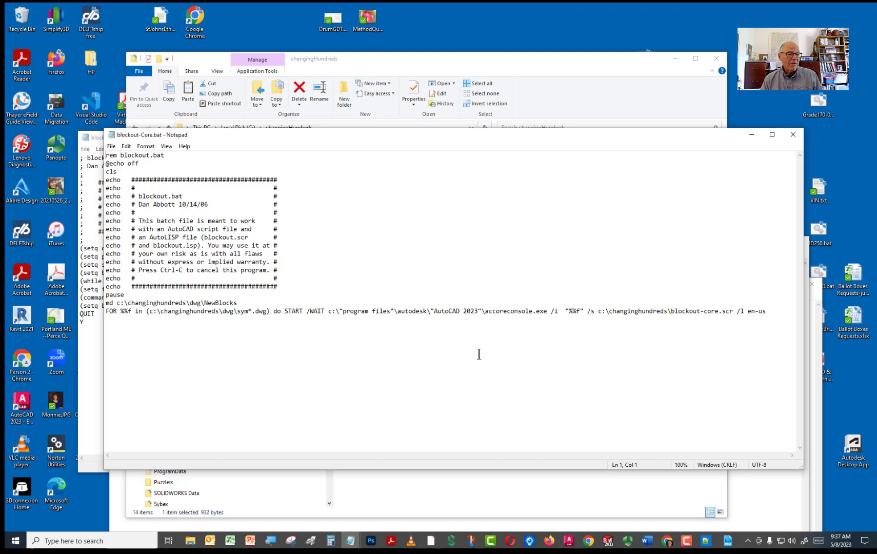
{"action": "left_click", "coordinate": [751, 137]}
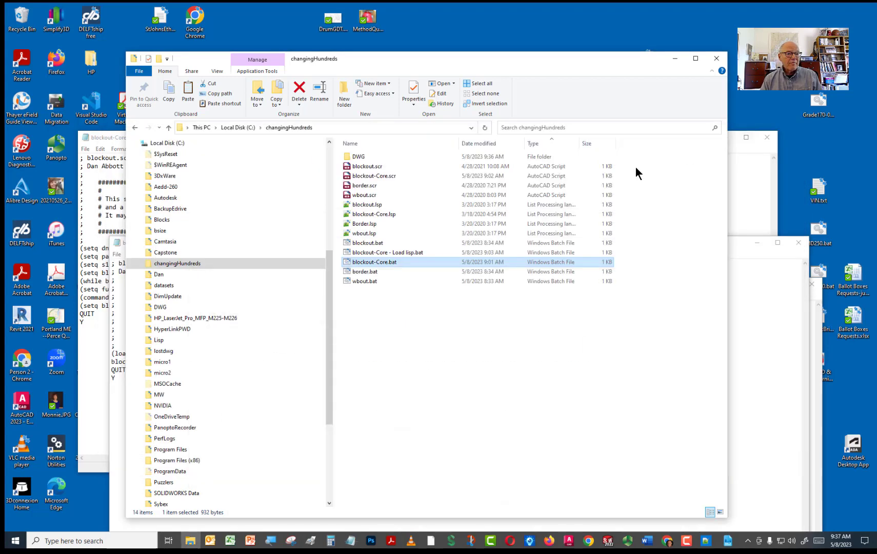
{"action": "double_click", "coordinate": [364, 176]}
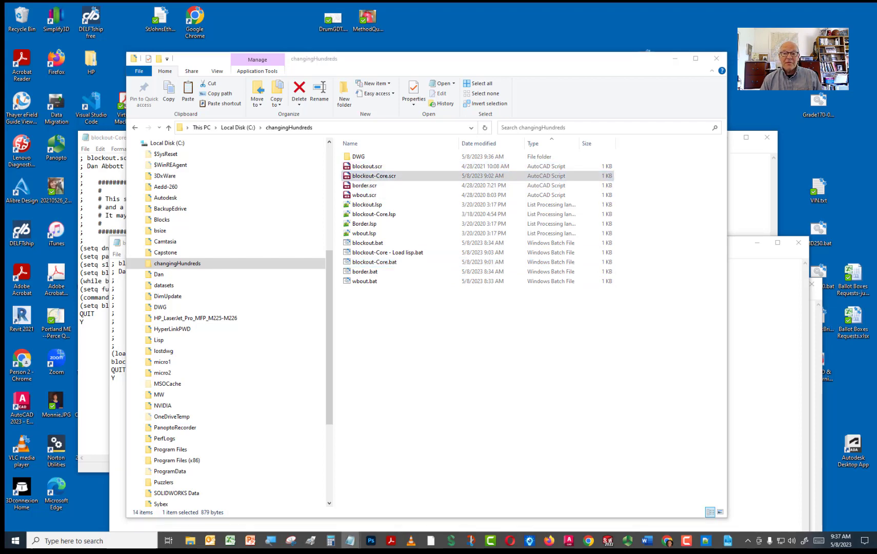
Review the WBLOCK script in blockout-Core.scr from the (setq dn line onward
{"action": "mouse_move", "coordinate": [789, 153]}
{"action": "left_mouse_down"}
{"action": "mouse_move", "coordinate": [292, 151]}
{"action": "mouse_move", "coordinate": [336, 142]}
{"action": "left_mouse_up"}
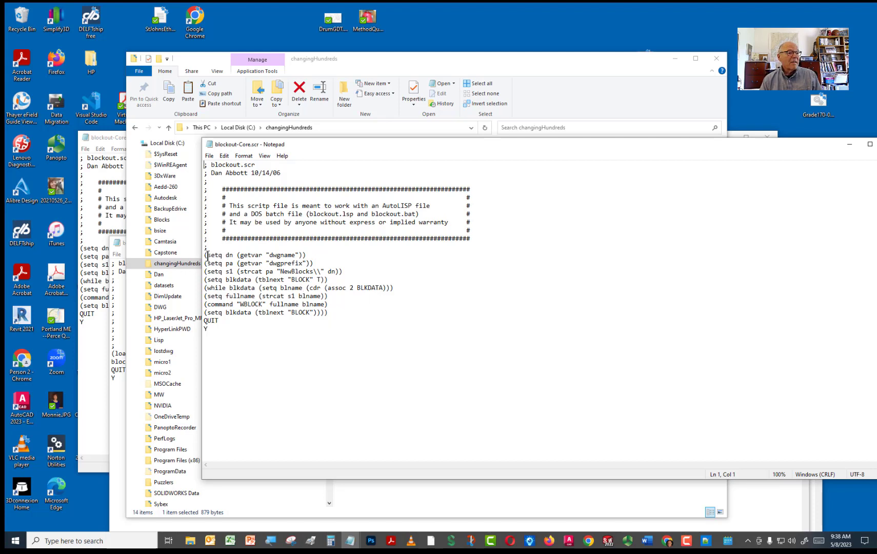
{"action": "left_click_drag", "start_coordinate": [205, 255], "coordinate": [213, 364]}
{"action": "left_click", "coordinate": [213, 363]}
{"action": "left_click_drag", "start_coordinate": [550, 144], "coordinate": [471, 154]}
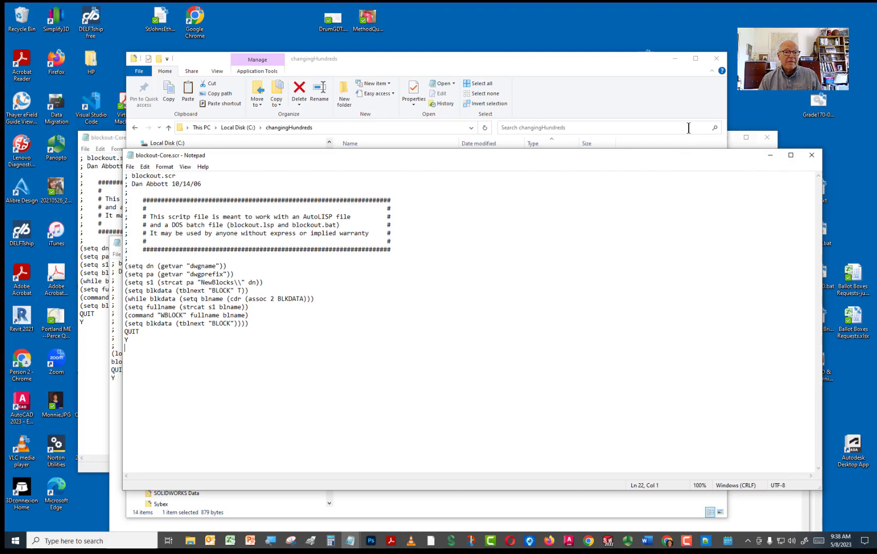
Check the DWG folder, then run blockout-Core.bat from changingHundreds
{"action": "left_click", "coordinate": [677, 103]}
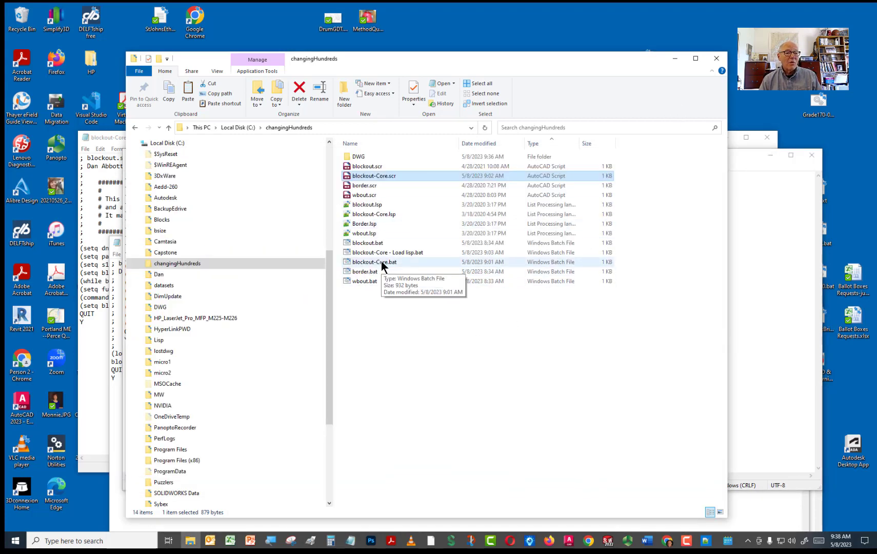
{"action": "mouse_move", "coordinate": [375, 262]}
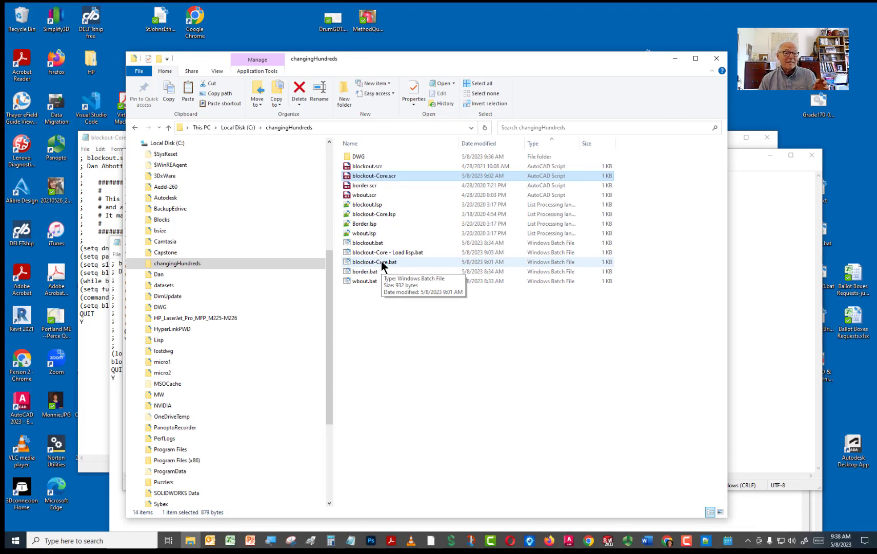
{"action": "double_click", "coordinate": [359, 156]}
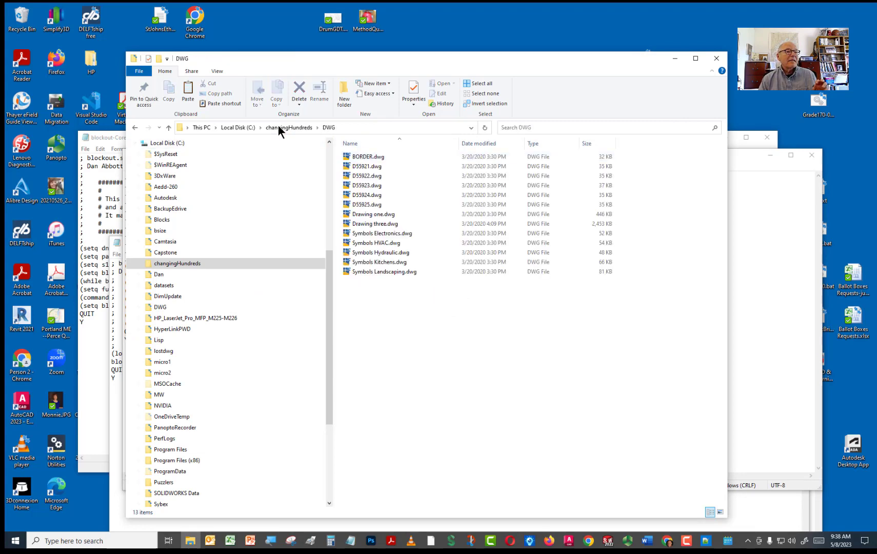
{"action": "left_click", "coordinate": [298, 130]}
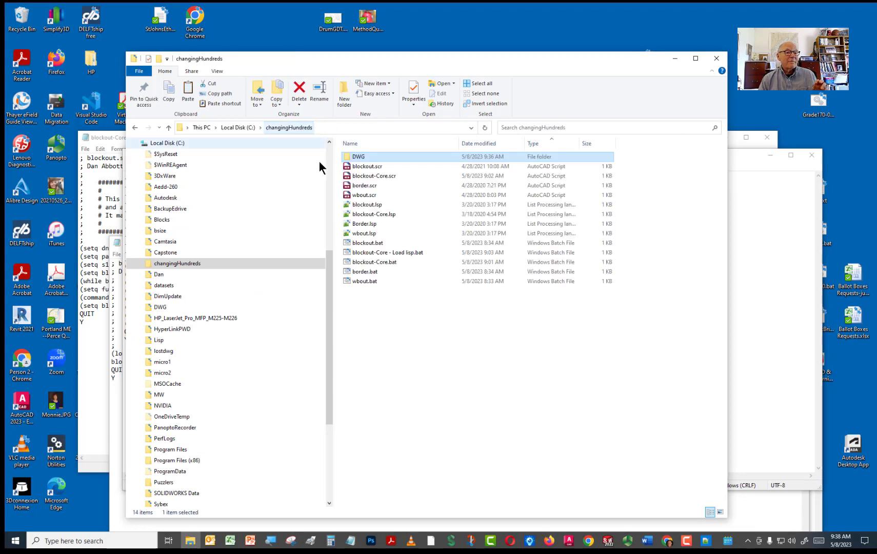
{"action": "left_click", "coordinate": [371, 265]}
{"action": "double_click", "coordinate": [371, 265]}
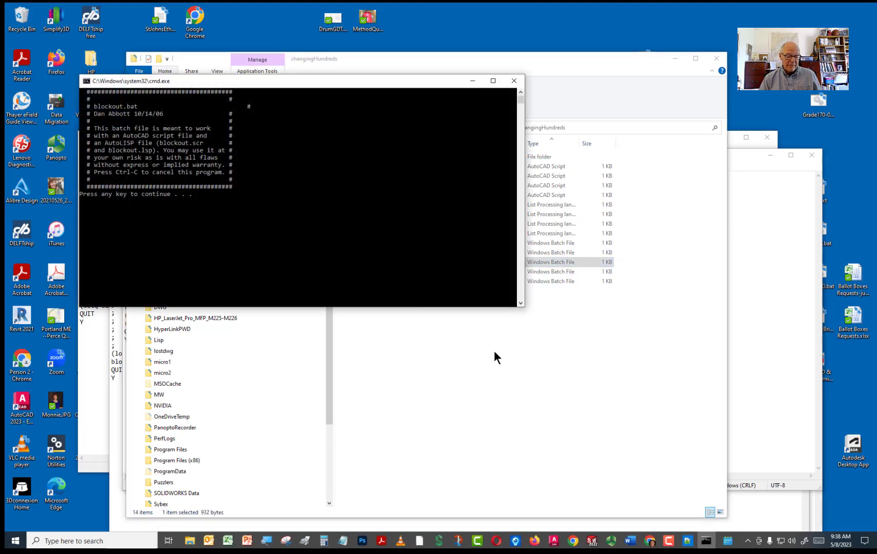
Press Enter at each pause so Core Console runs blockout-Core.scr on every sym*.dwg drawing
{"action": "key", "text": "Return"}
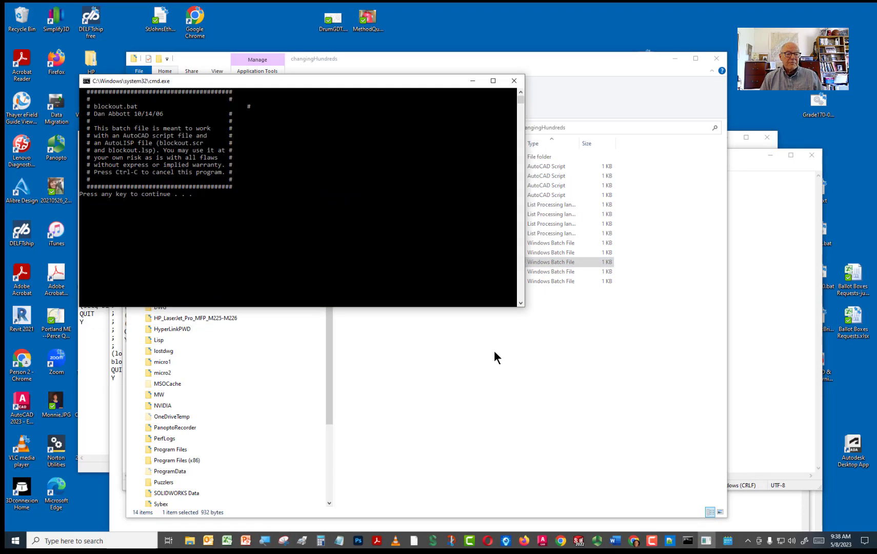
{"action": "key", "text": "Return"}
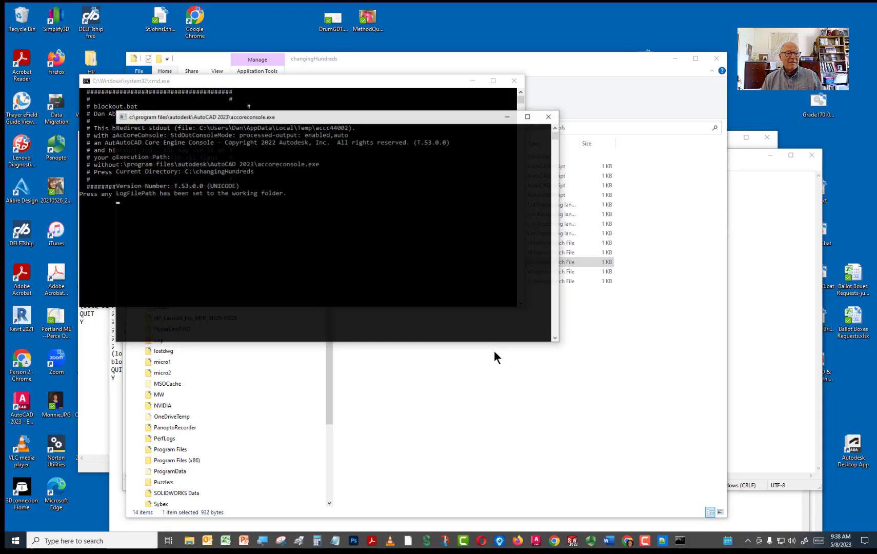
{"action": "key", "text": "Return"}
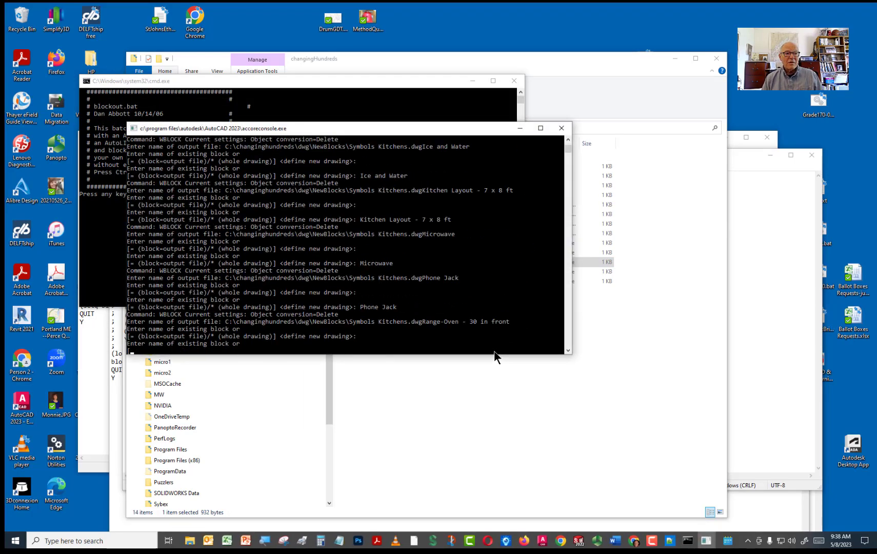
{"action": "key", "text": "Return"}
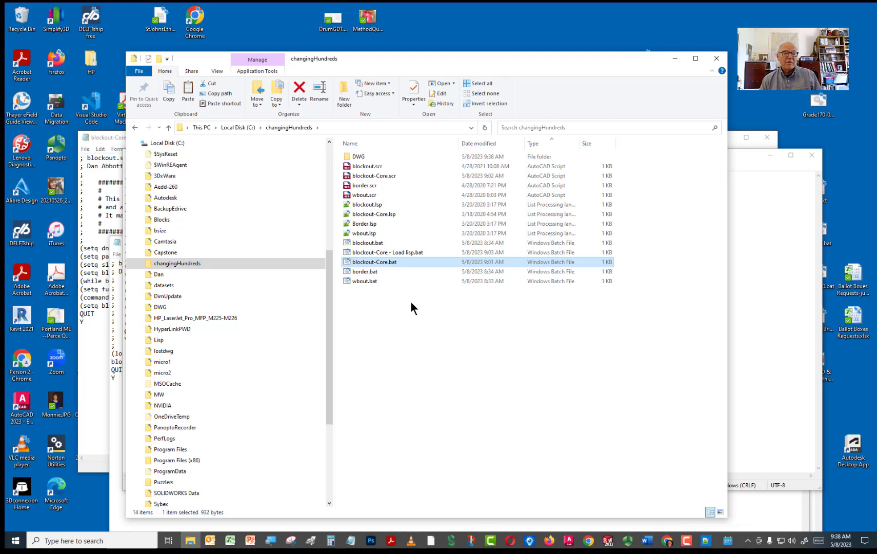
{"action": "double_click", "coordinate": [350, 157]}
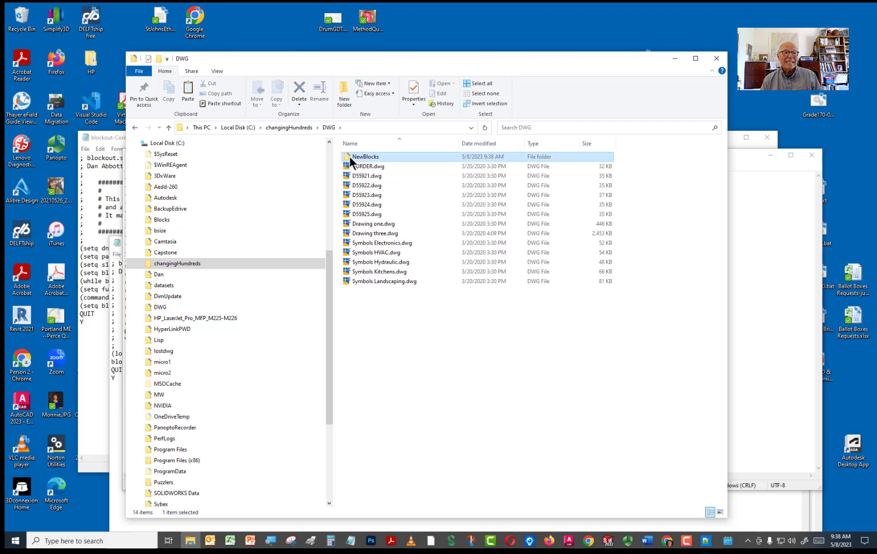
{"action": "double_click", "coordinate": [350, 157]}
{"action": "scroll", "coordinate": [498, 234], "scroll_direction": "down", "scroll_amount": 10}
{"action": "scroll", "coordinate": [498, 234], "scroll_direction": "up", "scroll_amount": 15}
{"action": "left_click", "coordinate": [327, 126]}
{"action": "left_click", "coordinate": [295, 128]}
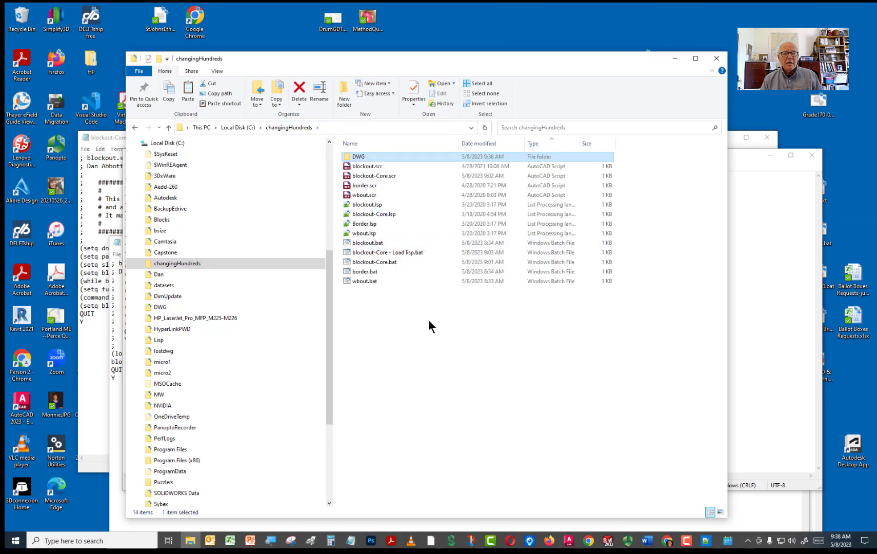